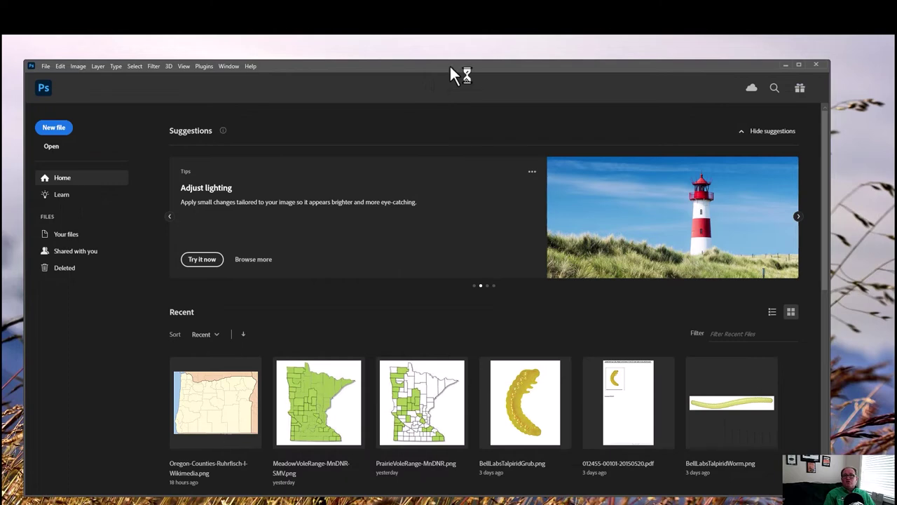
# Step: Open SouthDakota 108.jpg from the otter images folder and dismiss the What's new overview
pyautogui.moveTo(450, 64); pyautogui.dragTo(471, 52)
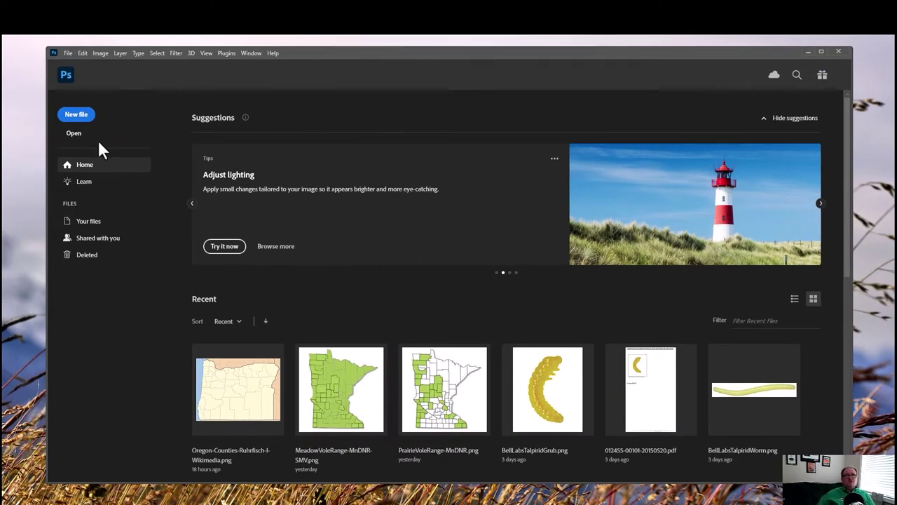
pyautogui.click(75, 134)
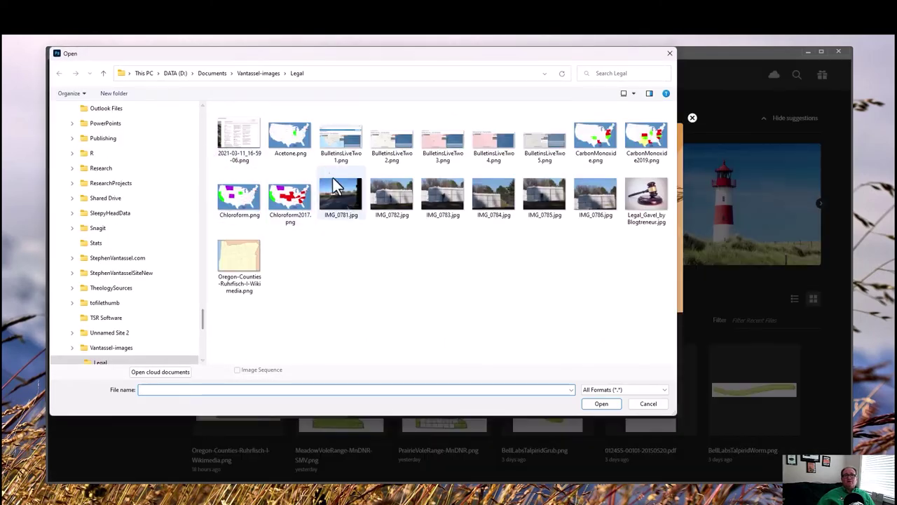
pyautogui.moveTo(203, 324); pyautogui.dragTo(206, 345)
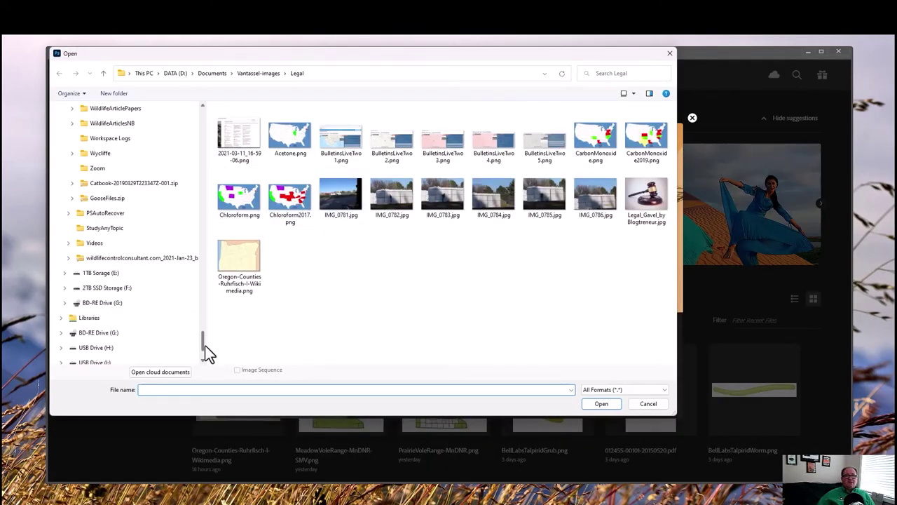
pyautogui.moveTo(203, 345); pyautogui.dragTo(206, 330)
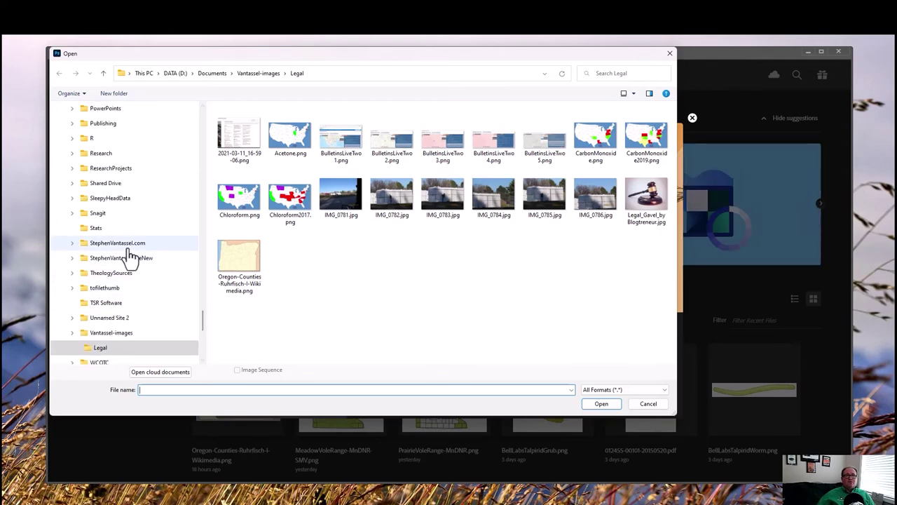
pyautogui.click(138, 336)
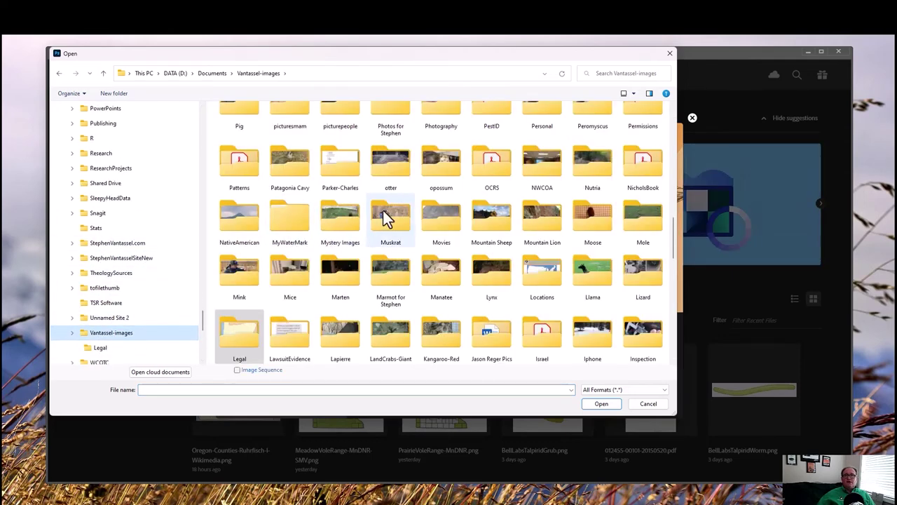
pyautogui.doubleClick(386, 165)
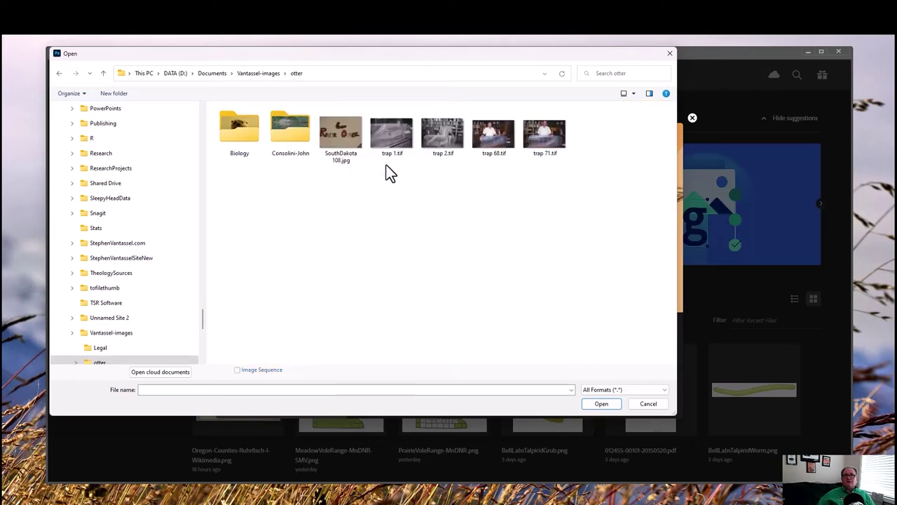
pyautogui.click(345, 143)
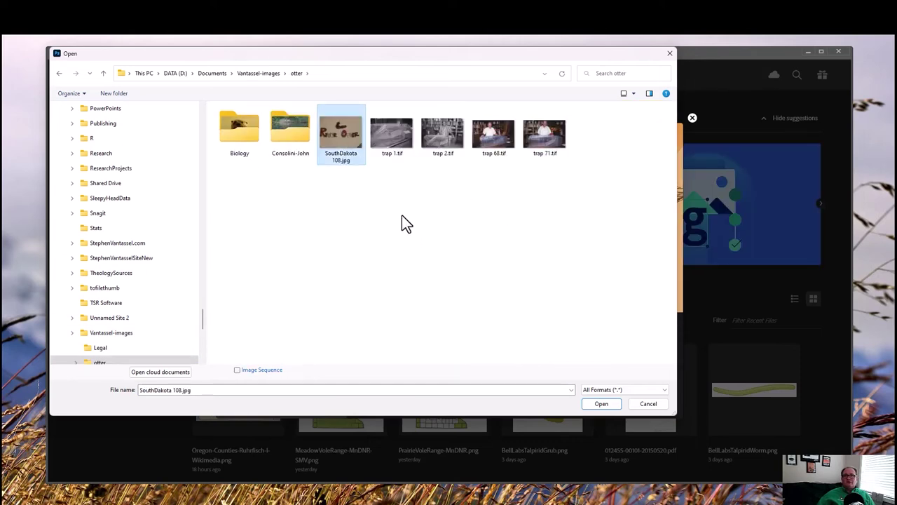
pyautogui.click(601, 404)
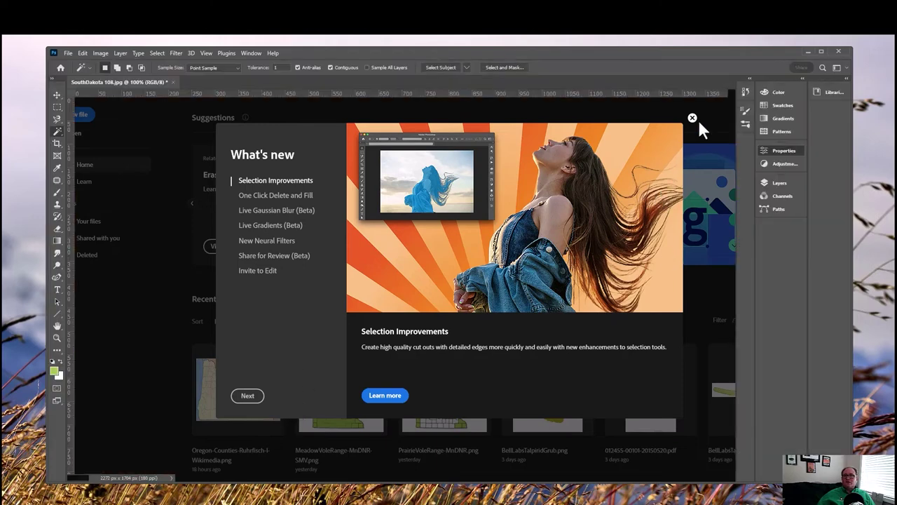
pyautogui.click(693, 118)
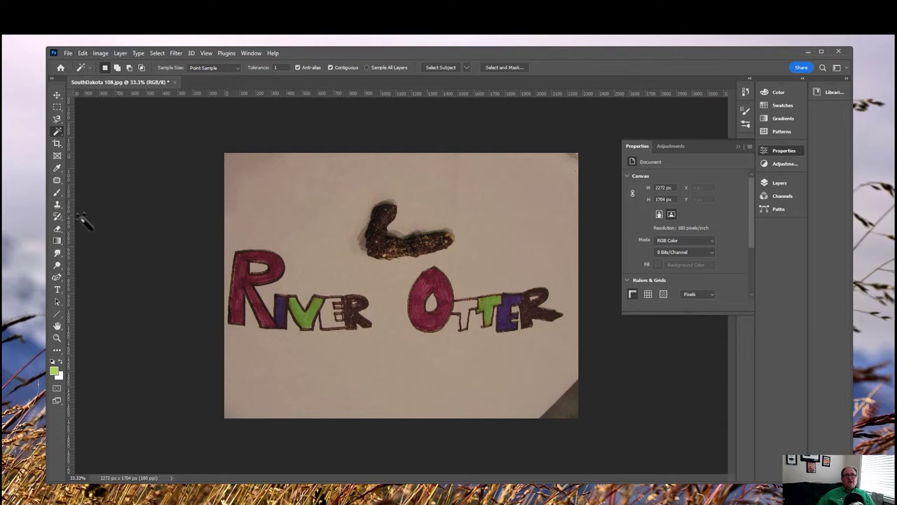
# Step: Add a horizontal text box below the River Otter lettering containing the owner's full name followed by ", 2022"
pyautogui.click(58, 289)
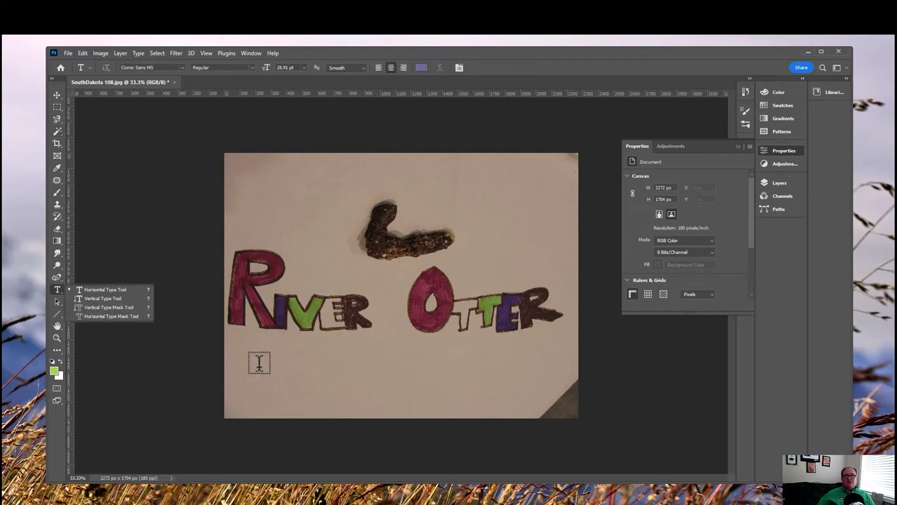
pyautogui.moveTo(259, 366); pyautogui.dragTo(510, 389)
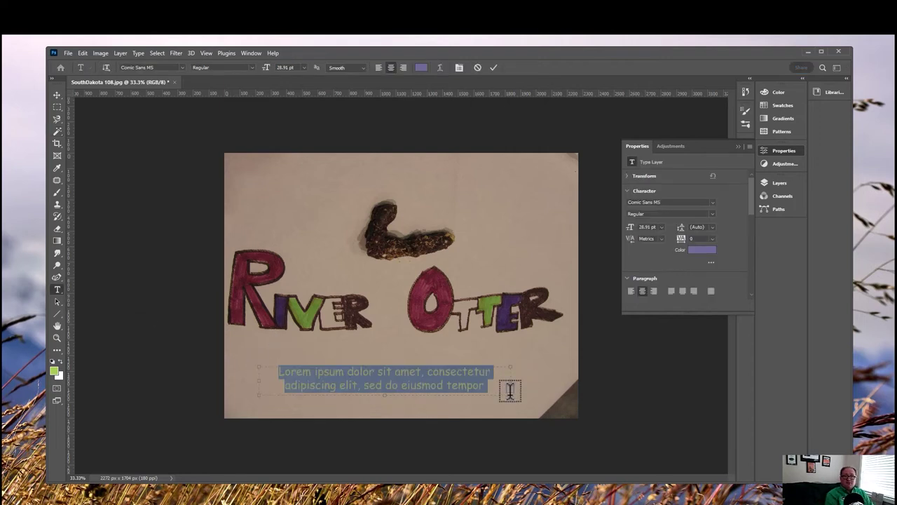
pyautogui.write('Stephen M. V')
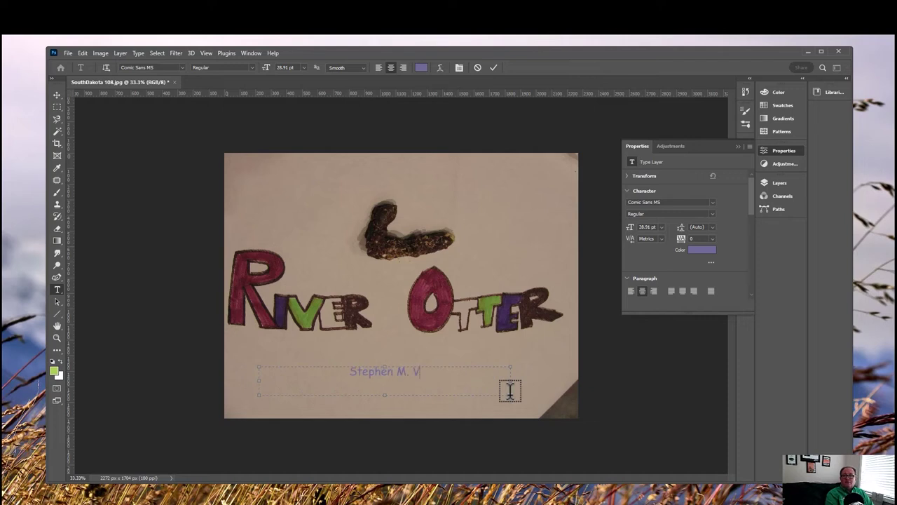
pyautogui.write('antassel')
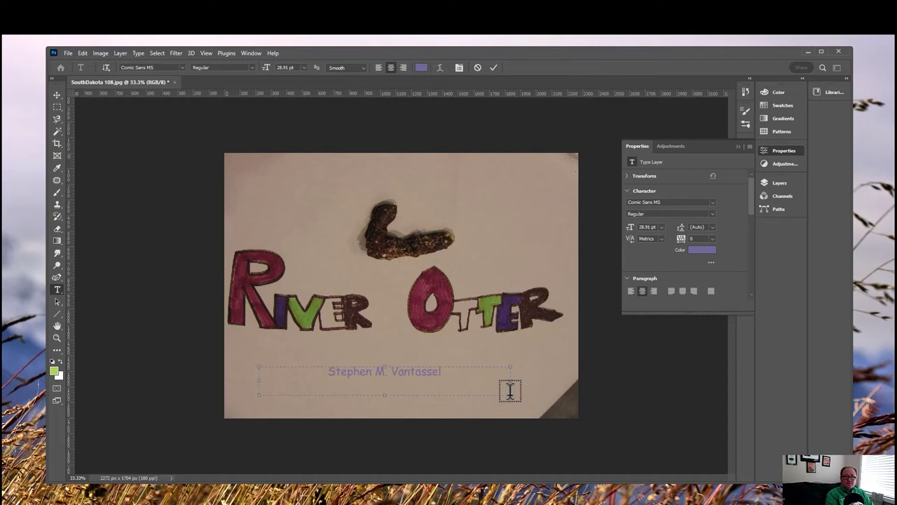
pyautogui.write(', 2022')
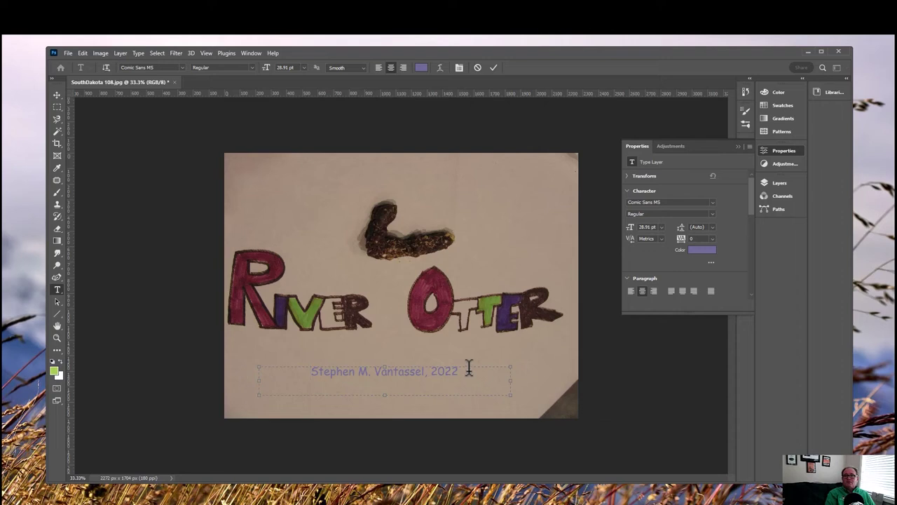
# Step: Move the name text up over the River Otter lettering and rotate it diagonally to about -48 degrees
pyautogui.click(55, 97)
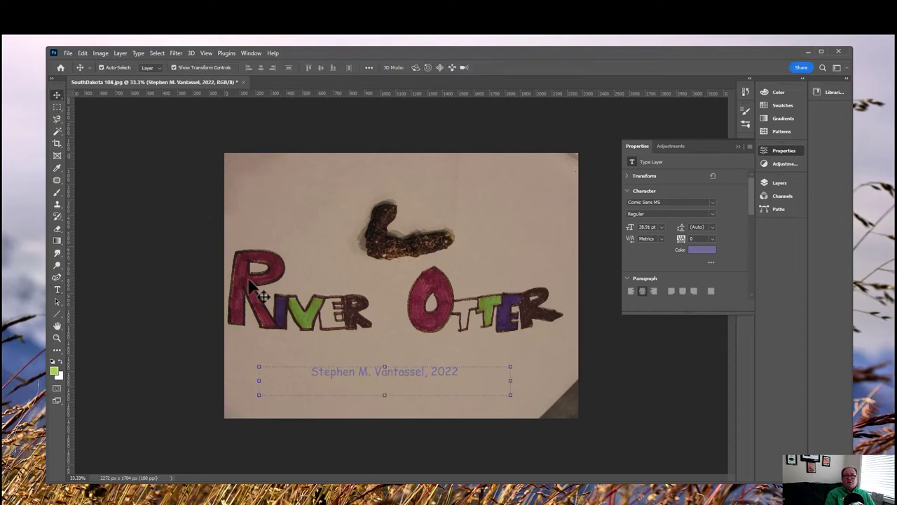
pyautogui.click(389, 393)
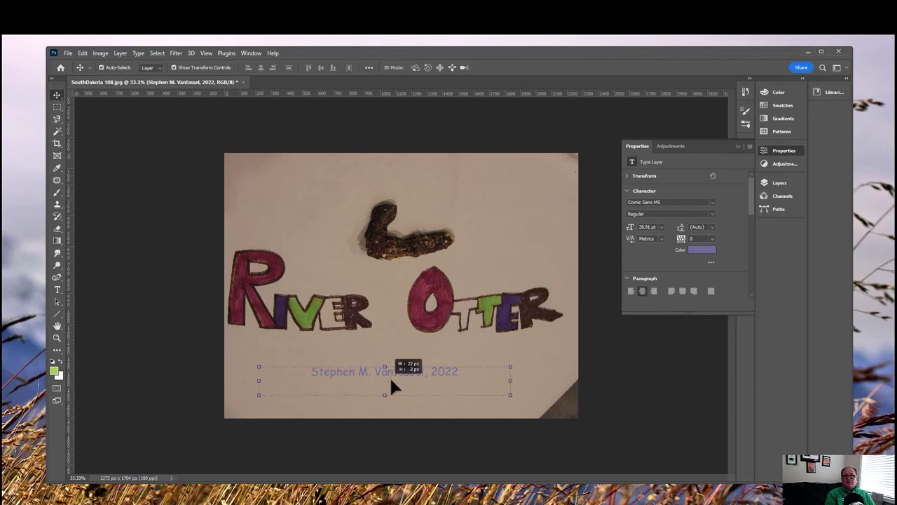
pyautogui.moveTo(374, 377); pyautogui.dragTo(422, 287)
pyautogui.moveTo(564, 270); pyautogui.dragTo(477, 227)
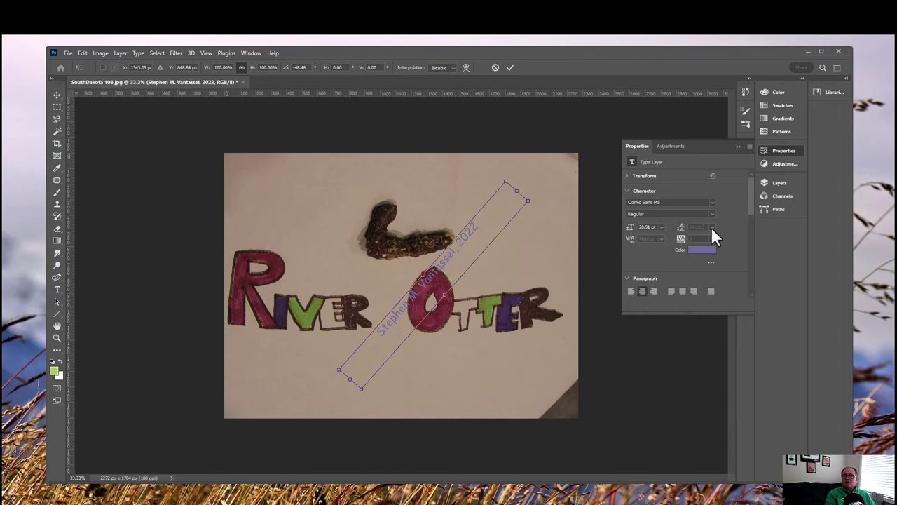
pyautogui.moveTo(750, 203); pyautogui.dragTo(754, 224)
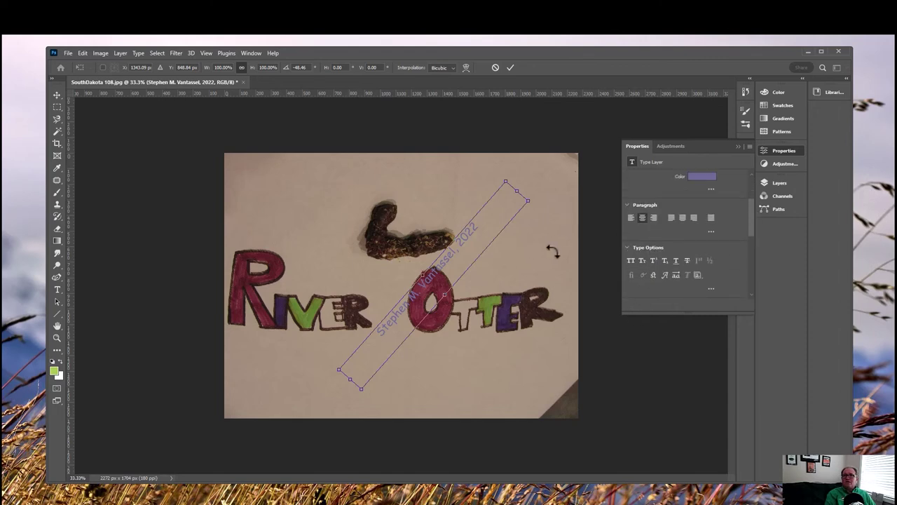
pyautogui.press('Return')
# Step: Select the whole diagonal name text and set it to All Caps
pyautogui.click(58, 289)
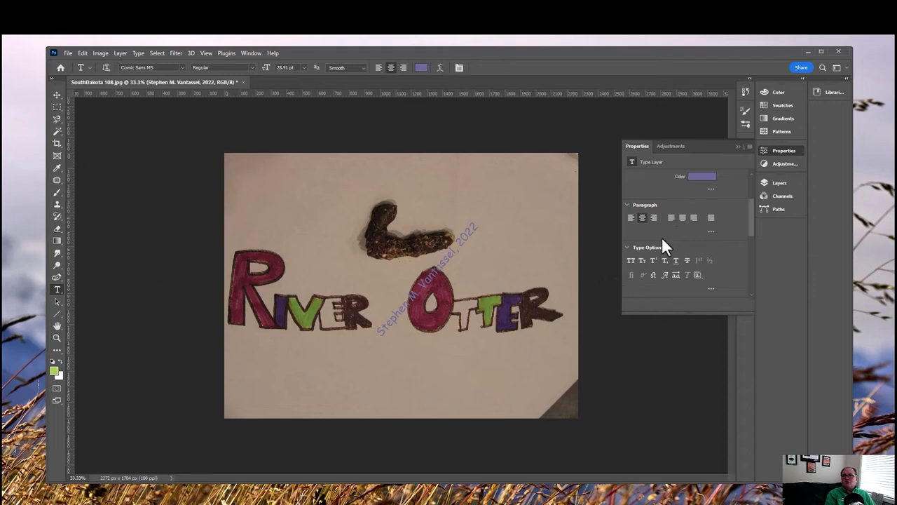
pyautogui.click(456, 260)
pyautogui.moveTo(479, 225); pyautogui.dragTo(379, 342)
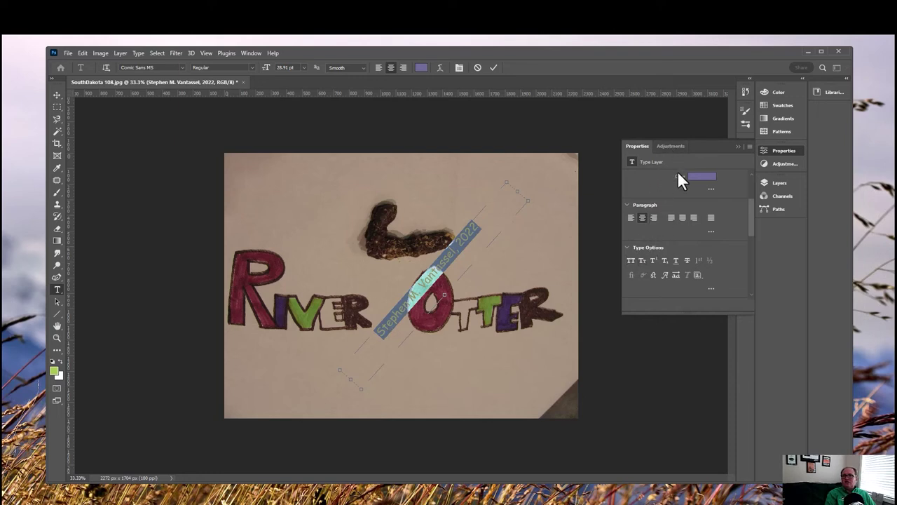
pyautogui.click(670, 146)
pyautogui.click(637, 146)
pyautogui.click(631, 260)
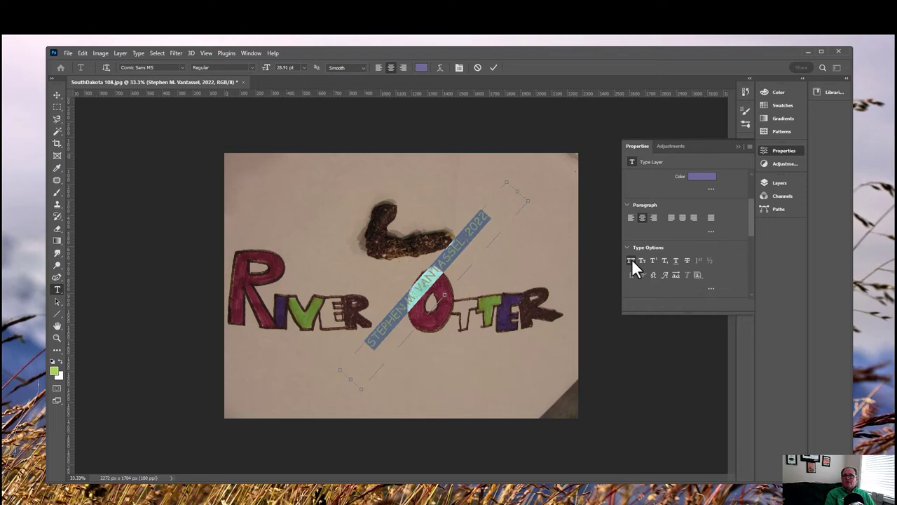
pyautogui.moveTo(748, 223); pyautogui.dragTo(739, 177)
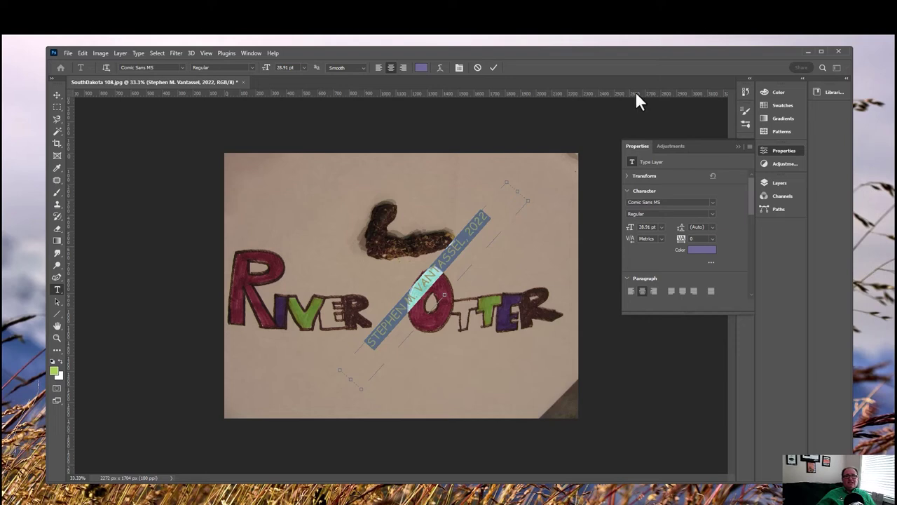
# Step: Examine the Brush tool's brush picker and its tool preset options for watermarking
pyautogui.click(57, 190)
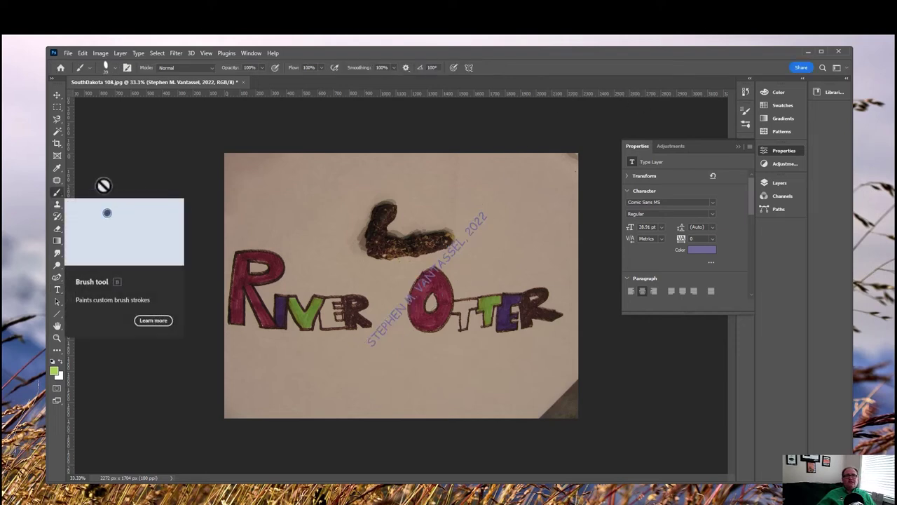
pyautogui.click(115, 68)
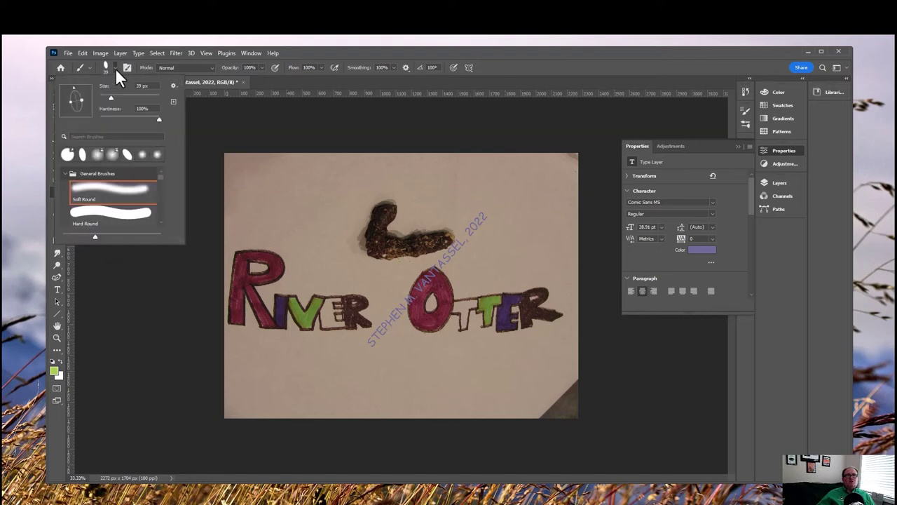
pyautogui.moveTo(162, 185)
pyautogui.mouseDown()
pyautogui.moveTo(163, 217)
pyautogui.moveTo(159, 176)
pyautogui.mouseUp()
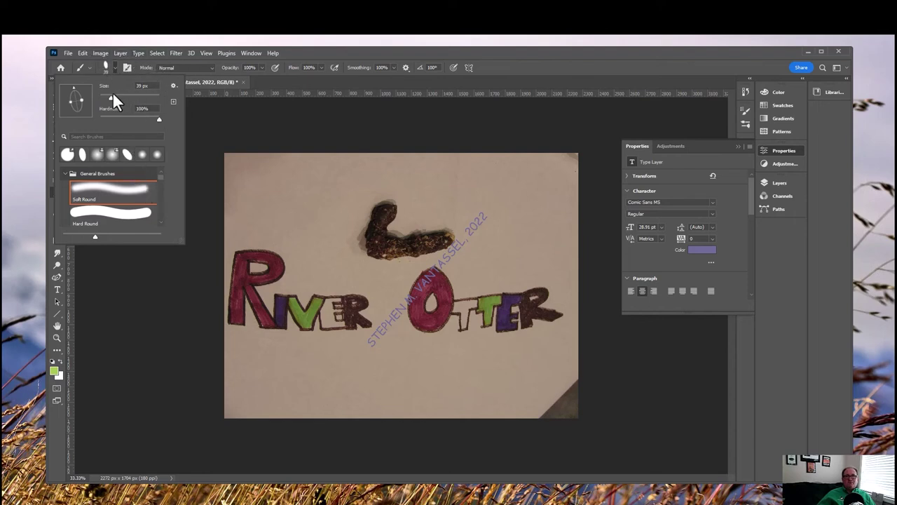
pyautogui.click(103, 69)
pyautogui.click(89, 67)
pyautogui.click(88, 64)
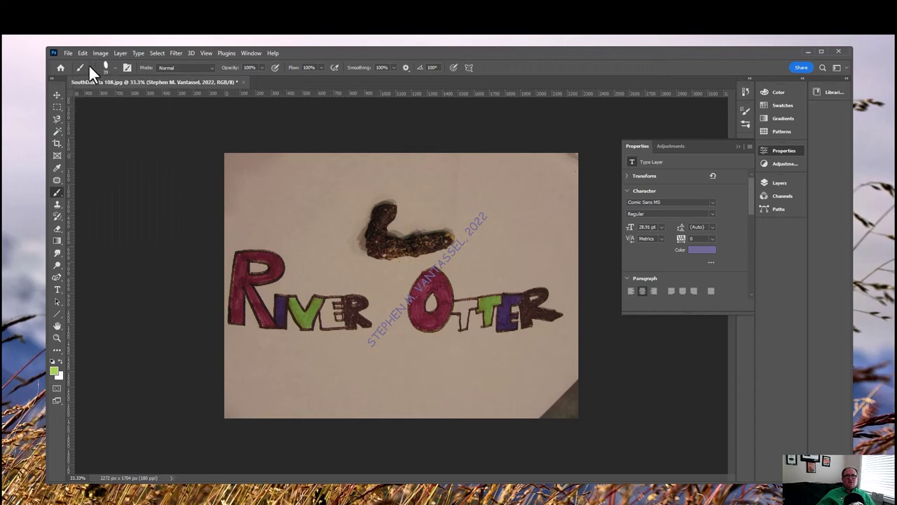
pyautogui.click(88, 64)
pyautogui.click(186, 86)
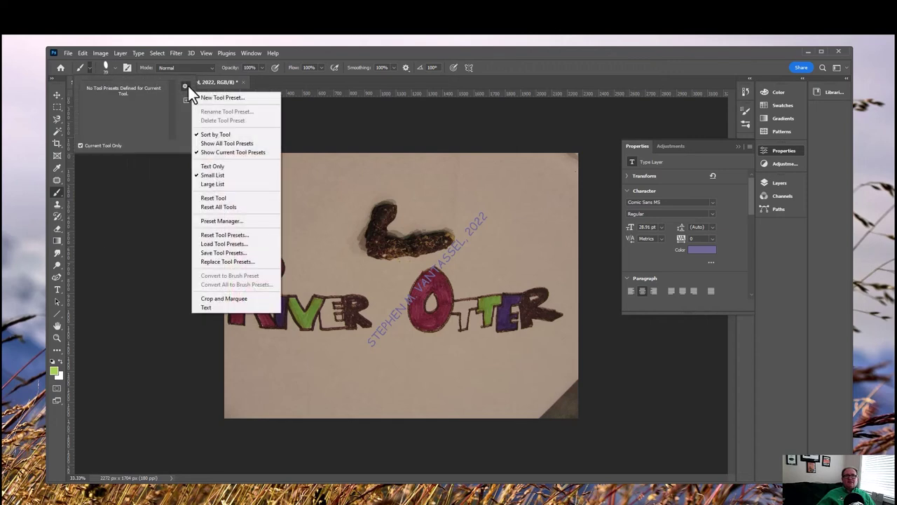
pyautogui.click(163, 309)
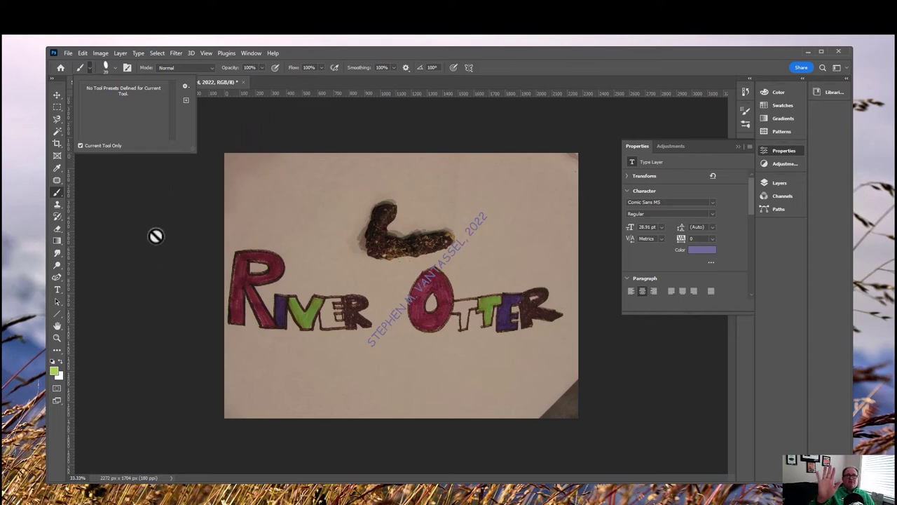
# Step: Examine the Clone Stamp tool's clone source settings, brush picker and tool preset options
pyautogui.click(57, 204)
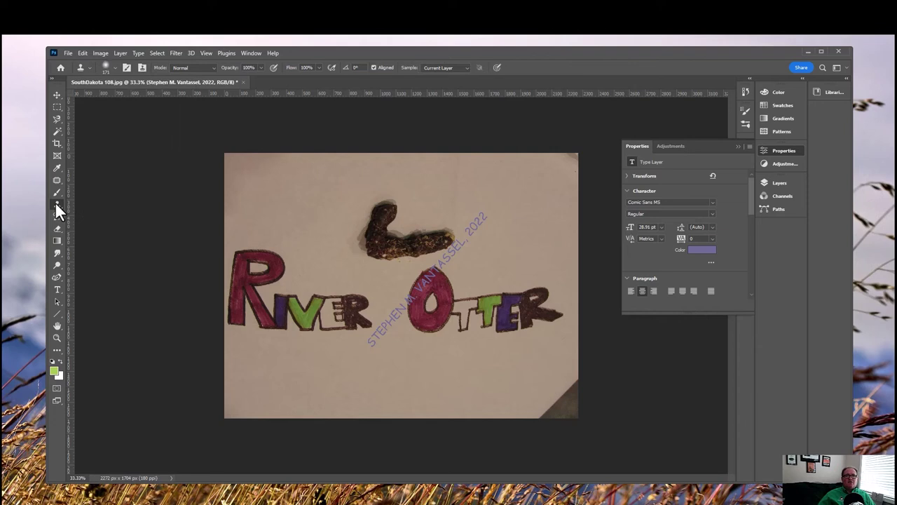
pyautogui.click(142, 68)
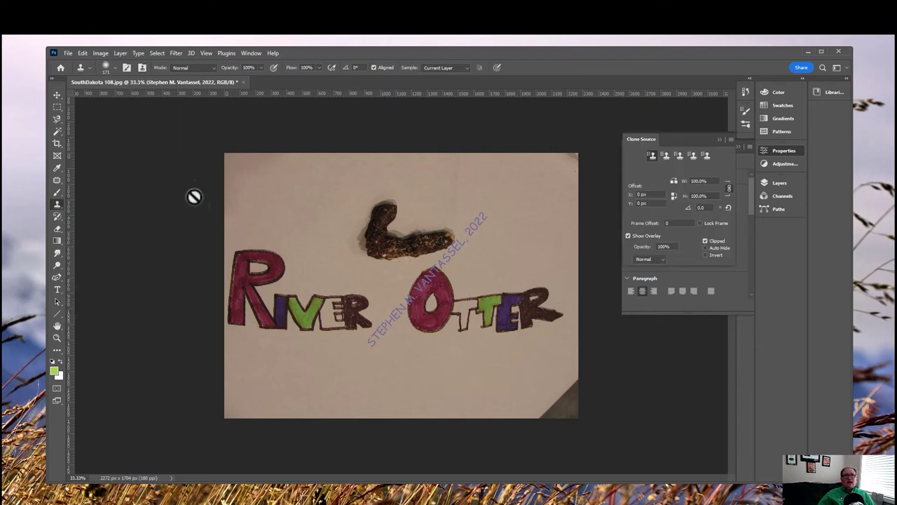
pyautogui.click(115, 67)
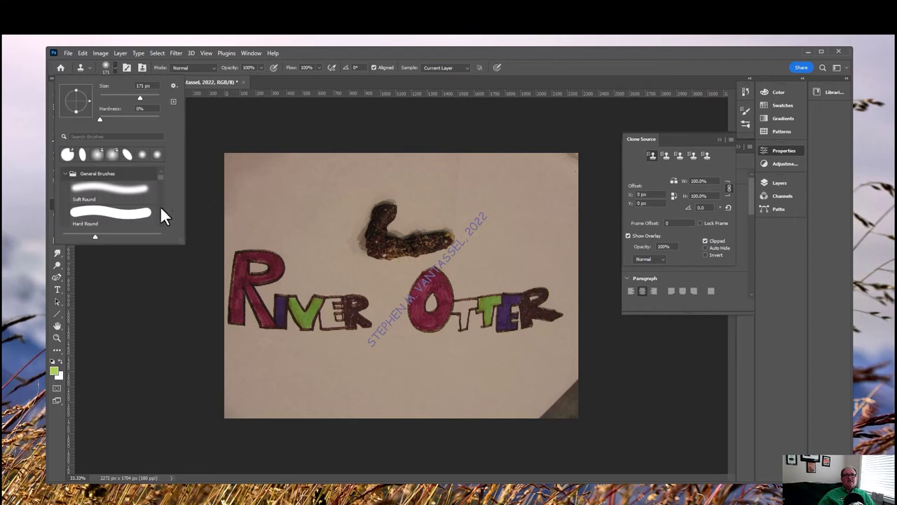
pyautogui.moveTo(161, 179)
pyautogui.mouseDown()
pyautogui.moveTo(155, 218)
pyautogui.moveTo(164, 142)
pyautogui.mouseUp()
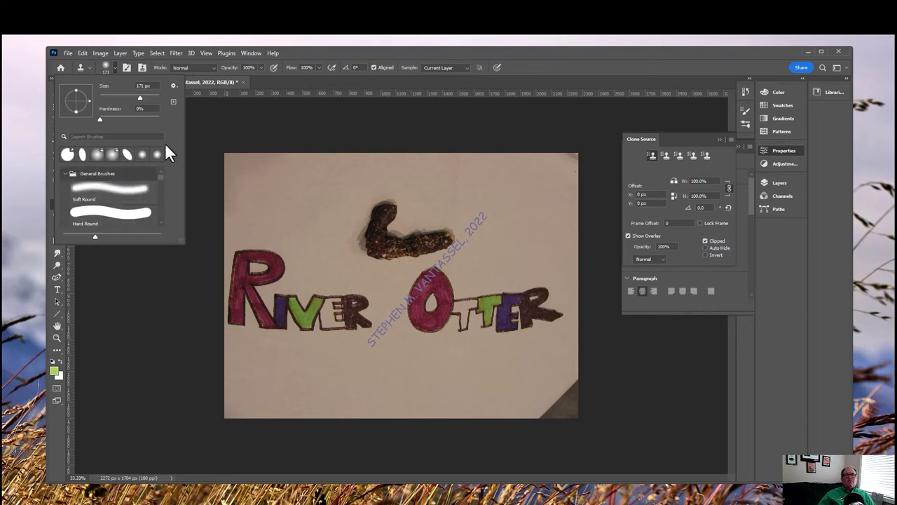
pyautogui.click(89, 68)
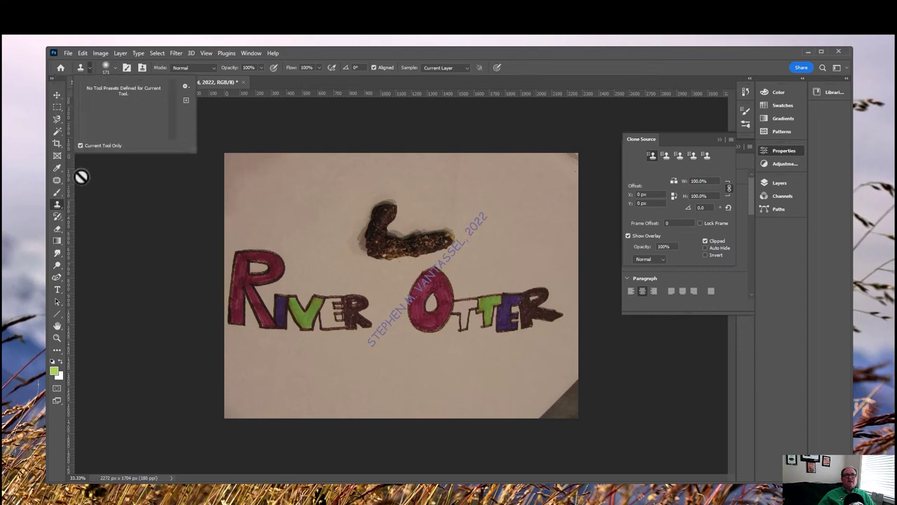
pyautogui.click(184, 86)
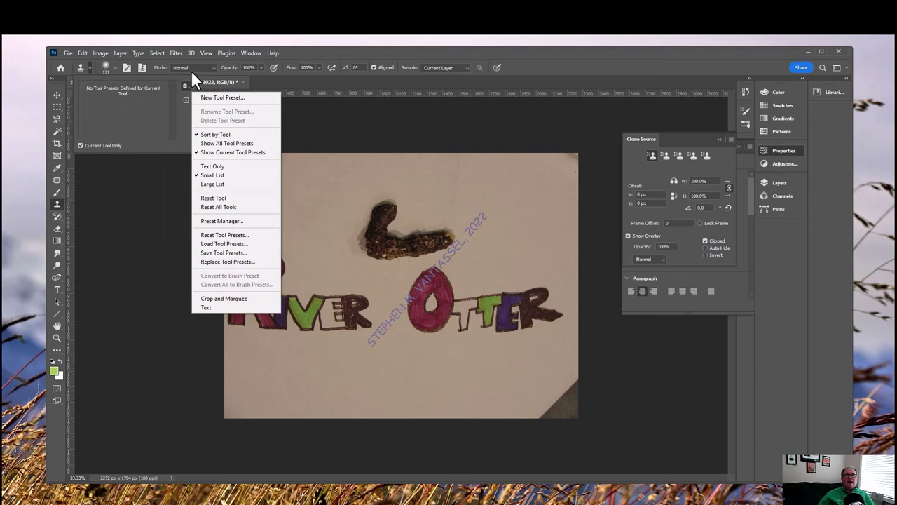
pyautogui.click(151, 245)
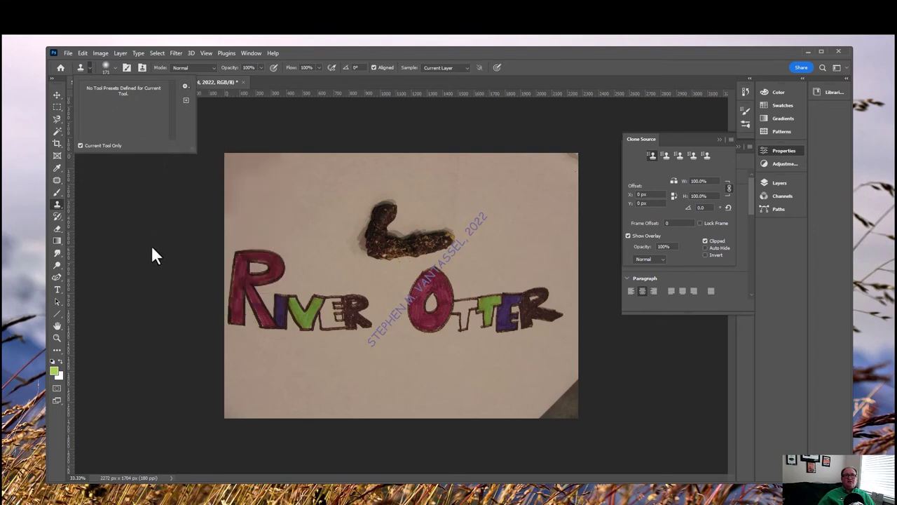
pyautogui.click(420, 112)
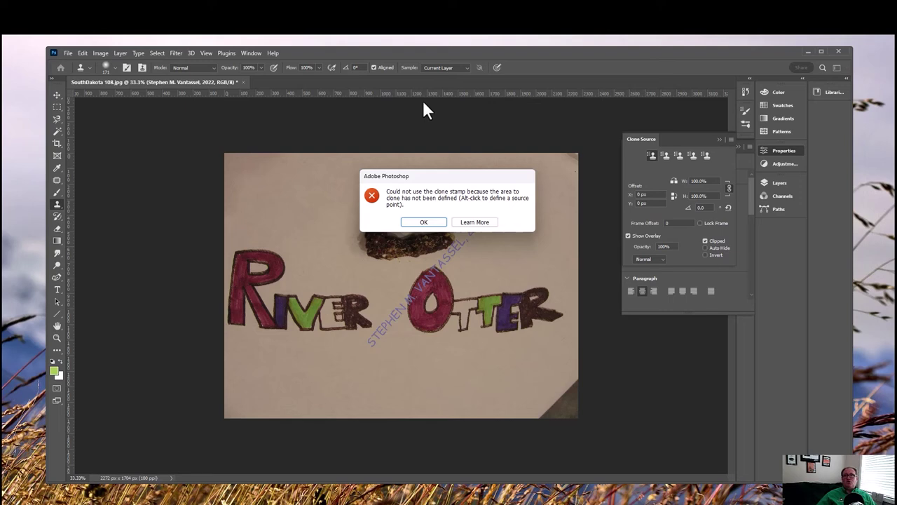
pyautogui.click(424, 224)
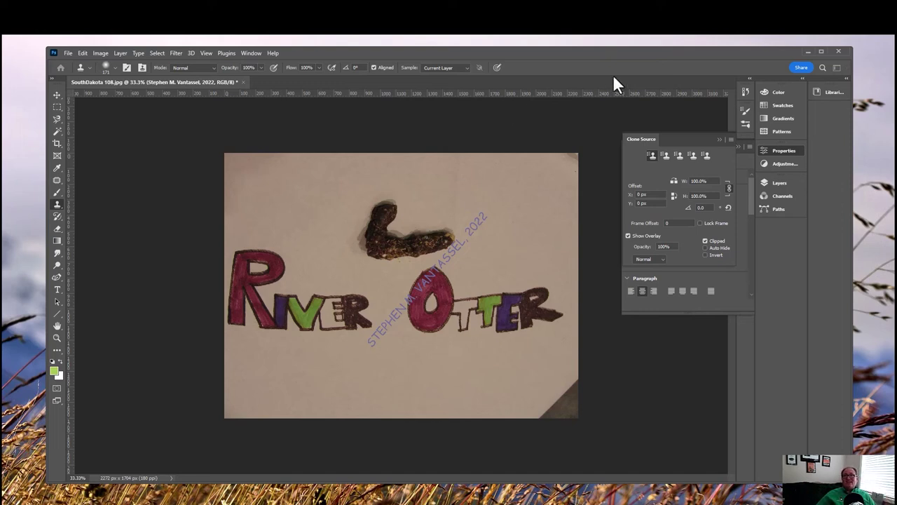
# Step: Close SouthDakota 108.jpg without saving the changes and minimize the program window
pyautogui.click(244, 82)
pyautogui.click(442, 214)
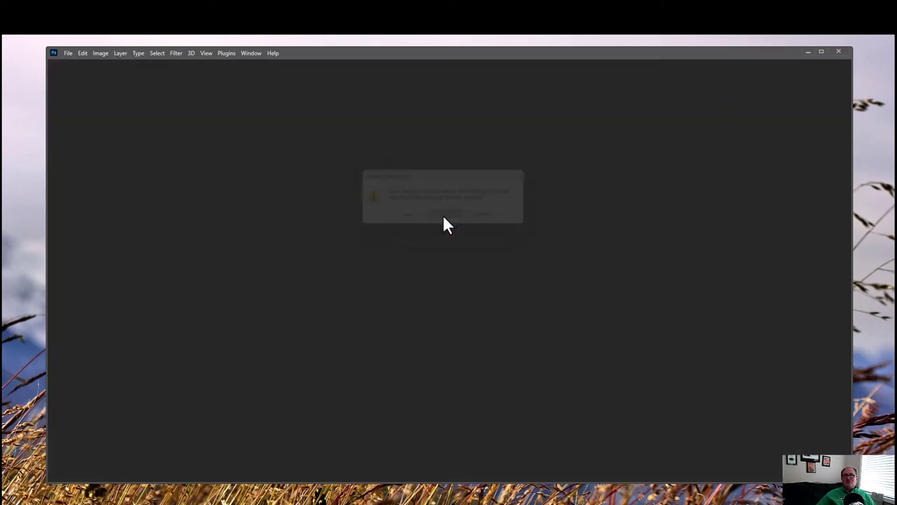
pyautogui.click(807, 51)
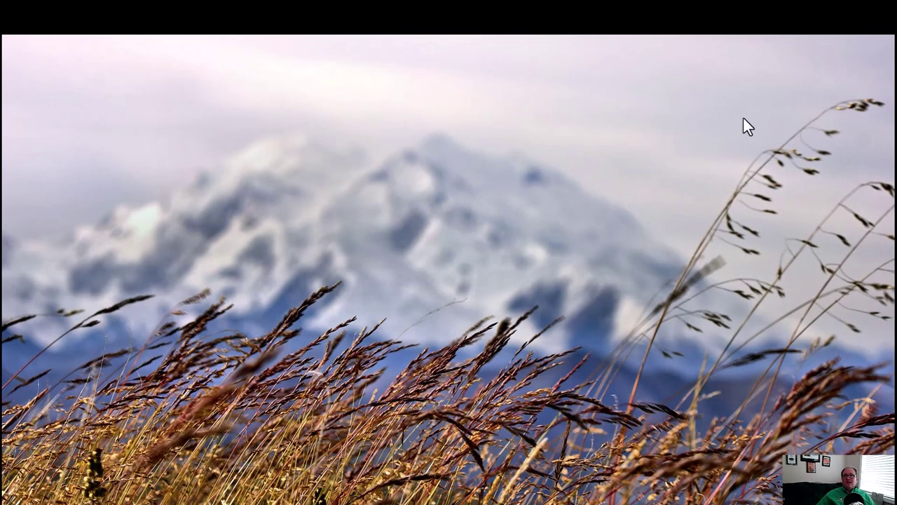